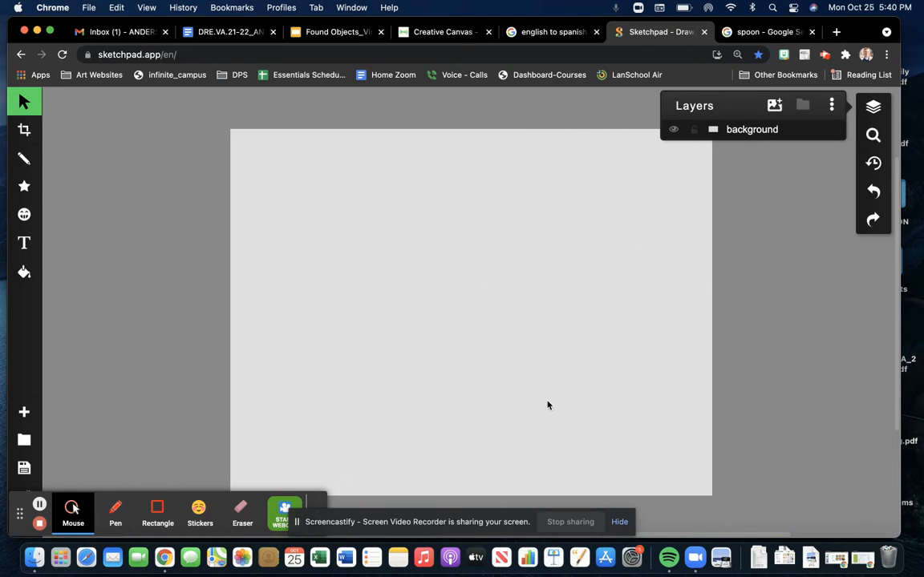
- Fill the canvas background with white (#ffffff) using Vector Fill and show the layer list
click(23, 273)
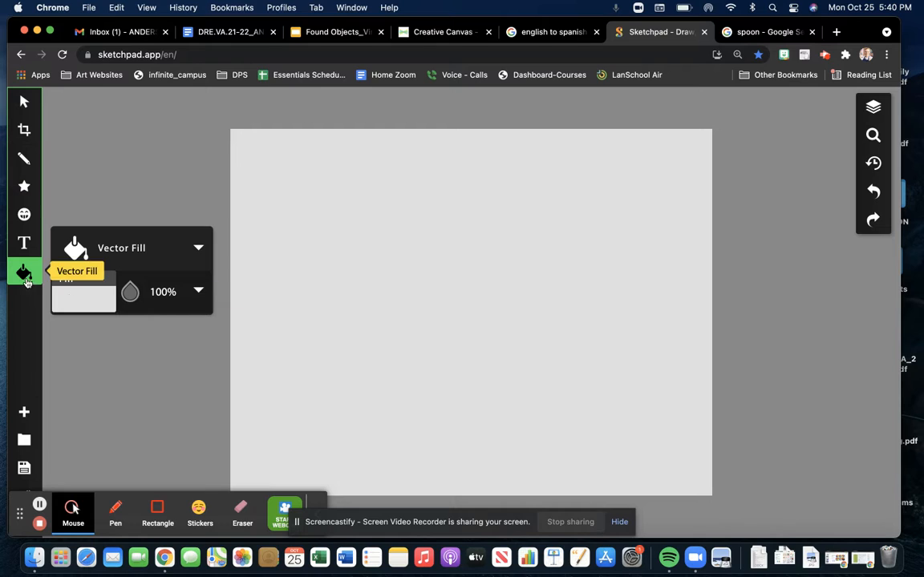
click(83, 294)
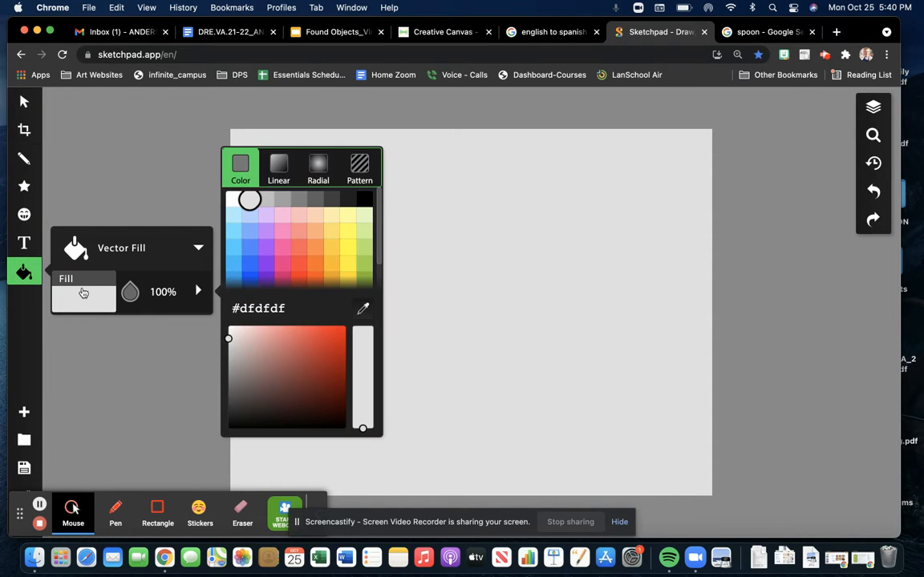
click(233, 199)
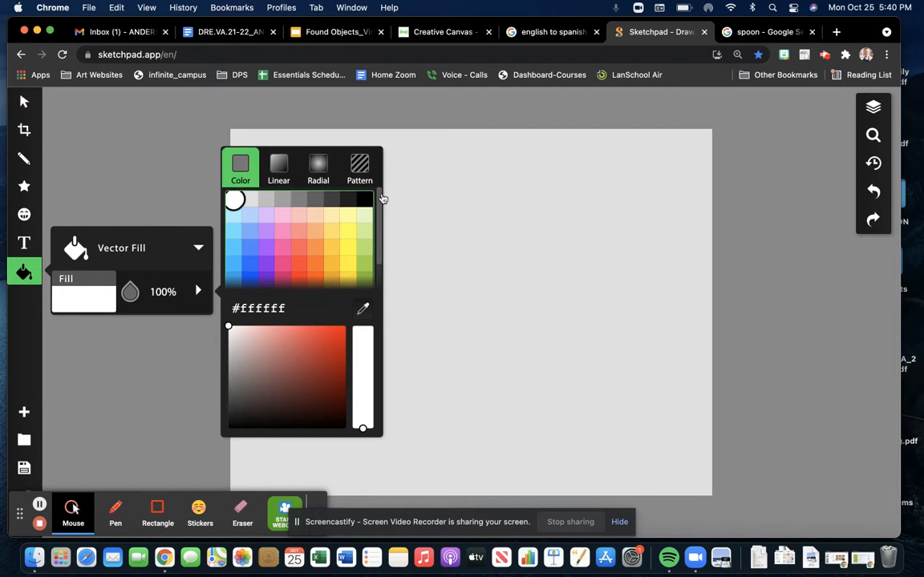
click(550, 293)
click(456, 109)
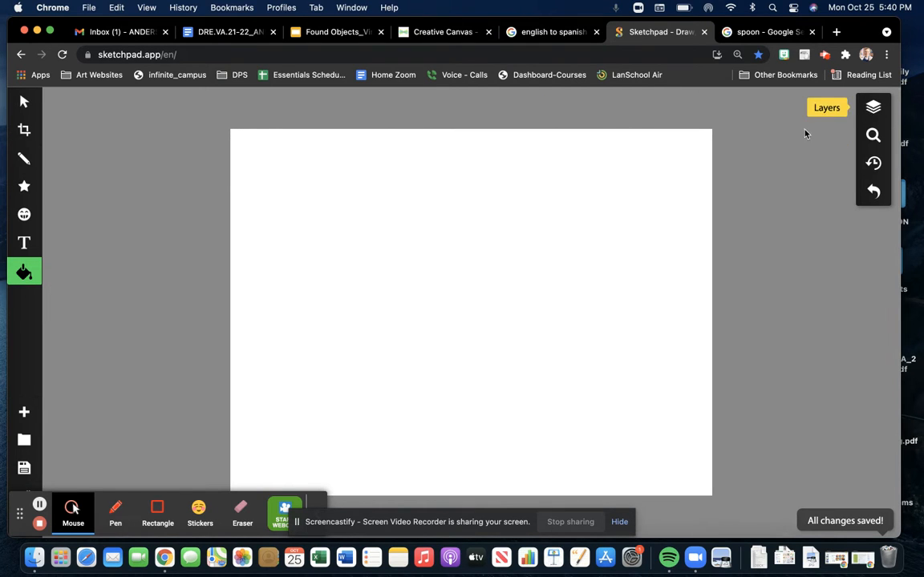
click(877, 109)
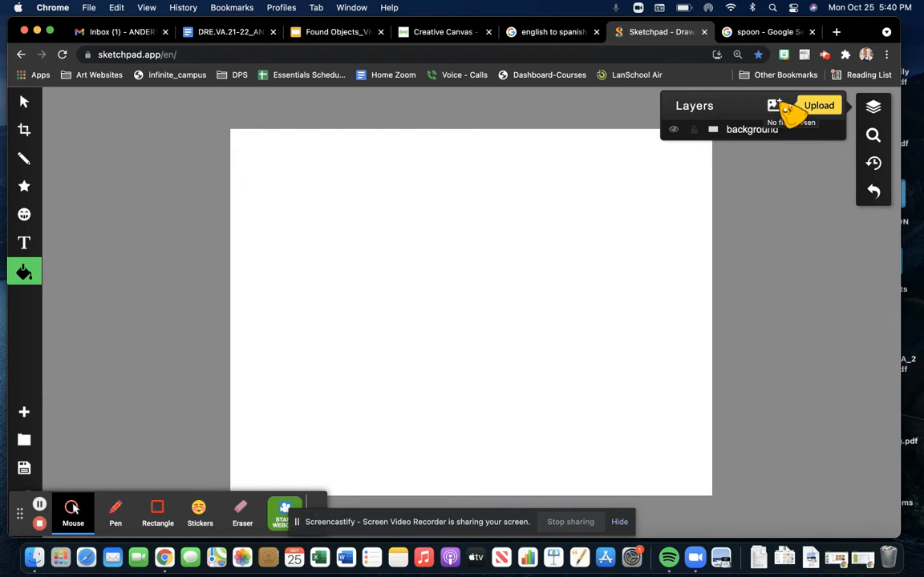
click(750, 35)
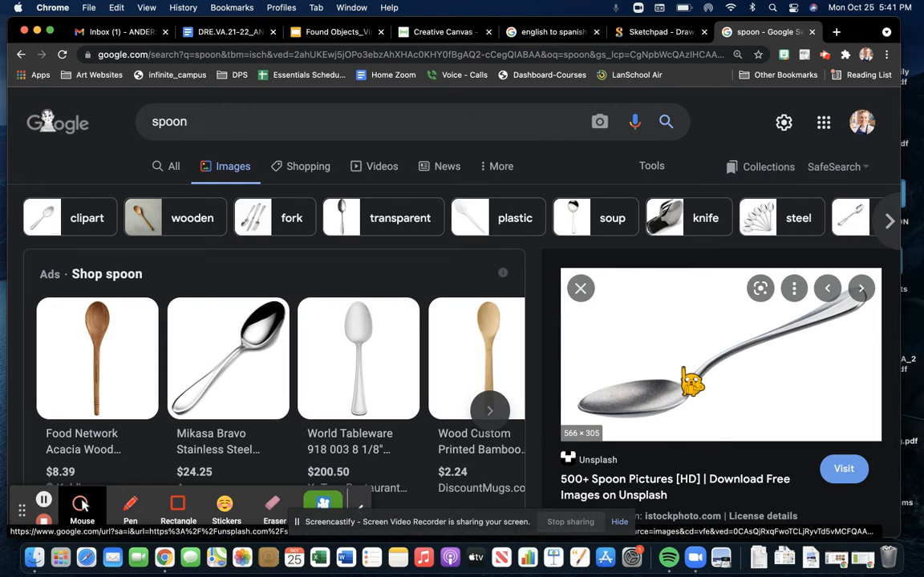
right_click(684, 371)
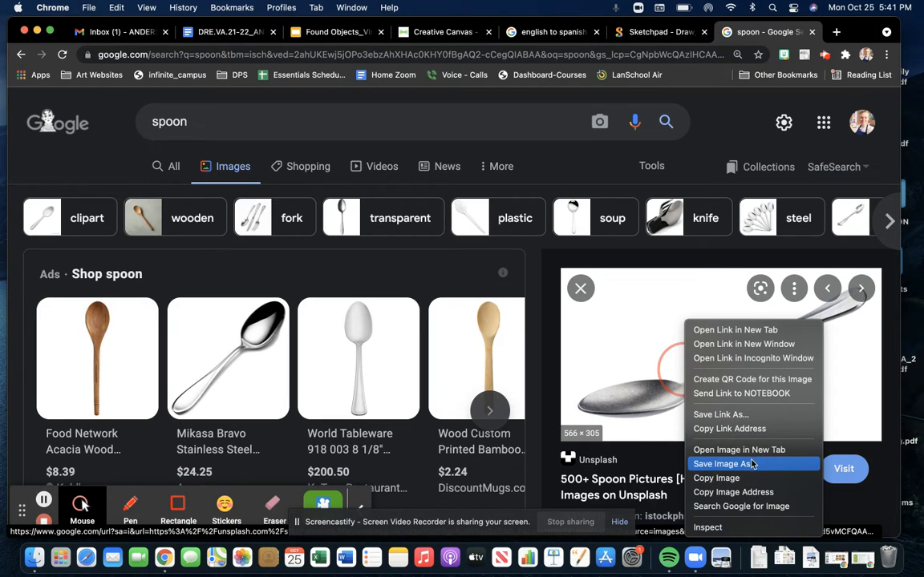
click(659, 39)
click(660, 34)
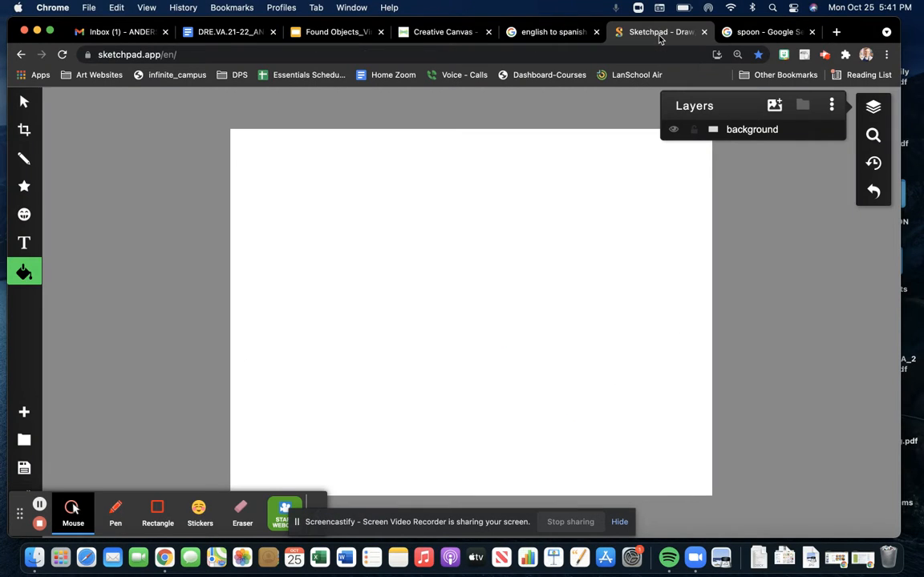
click(774, 107)
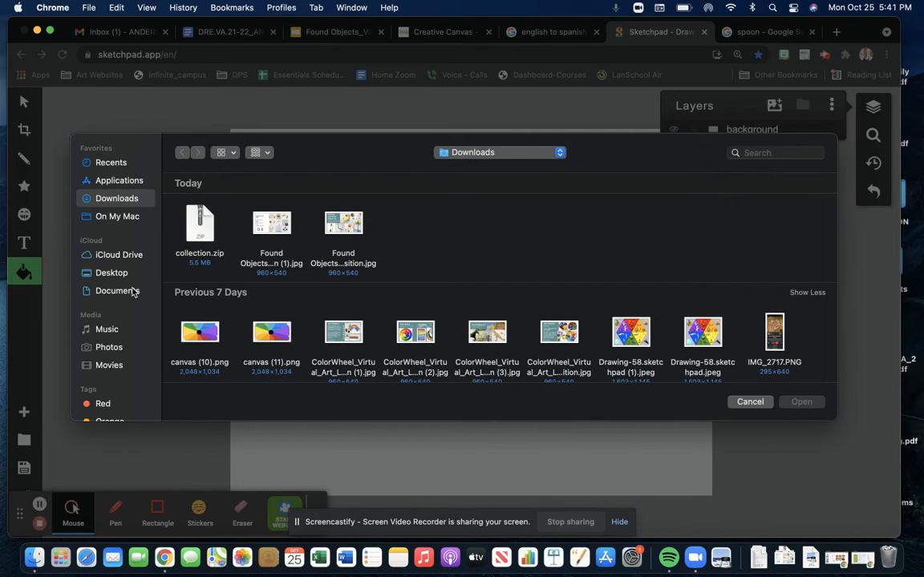
click(116, 348)
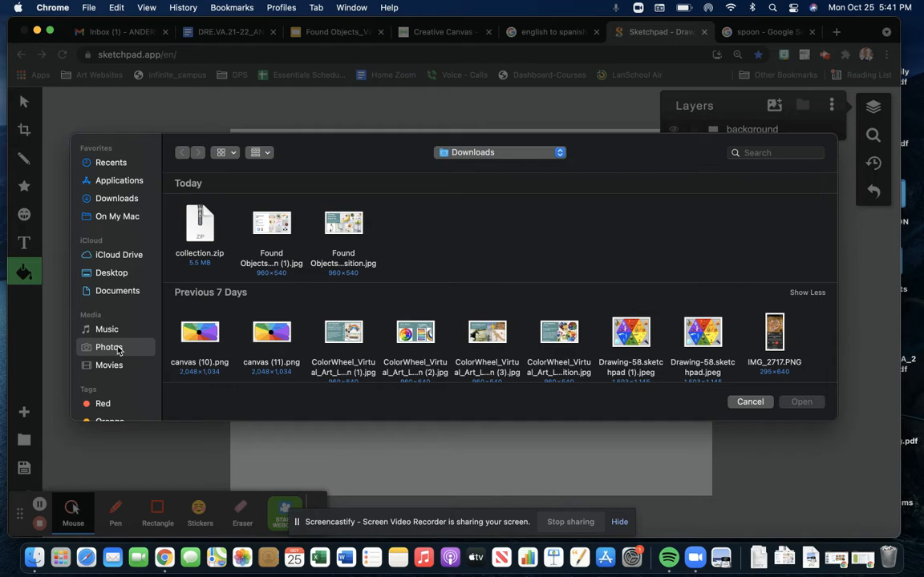
click(109, 354)
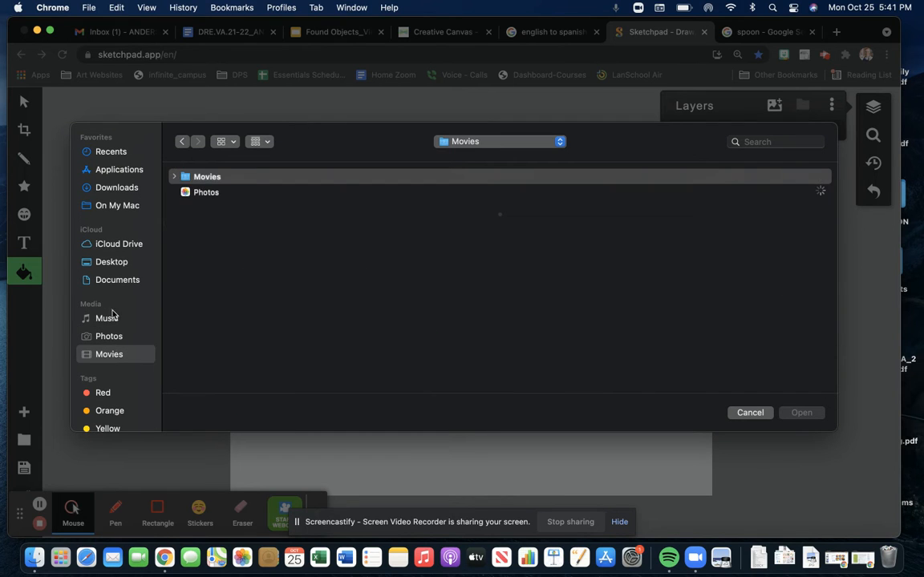
click(111, 152)
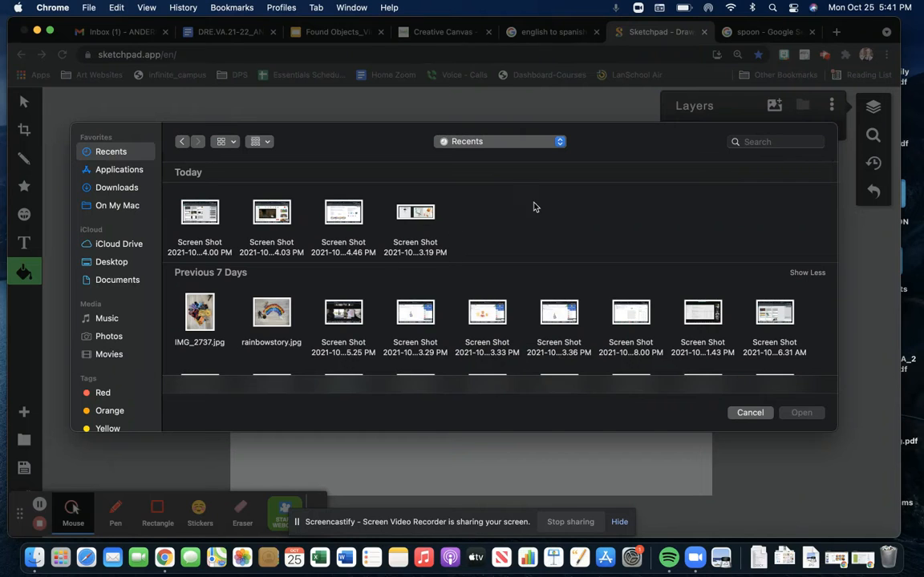
click(749, 412)
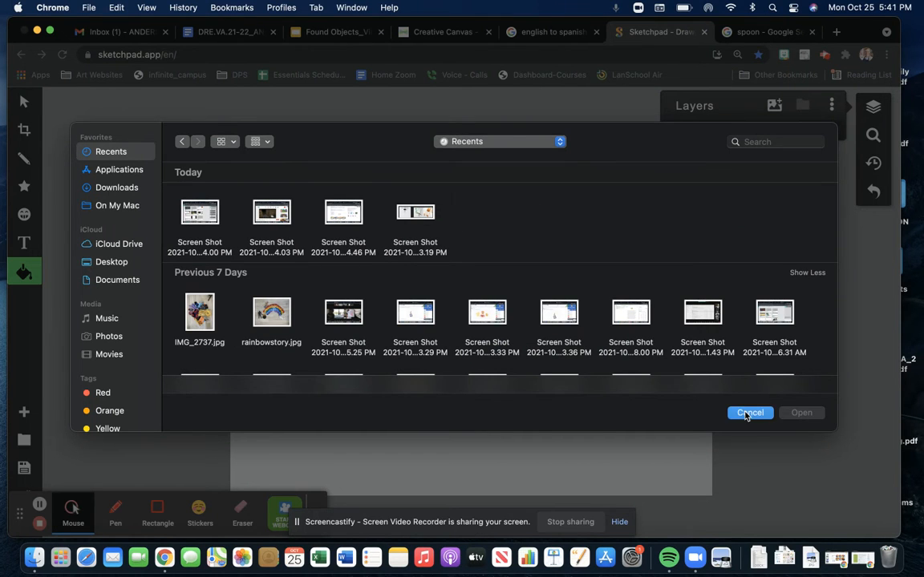
- Save the previewed spoon picture from the Google Images results to the Downloads folder as SPOON
click(745, 32)
right_click(678, 359)
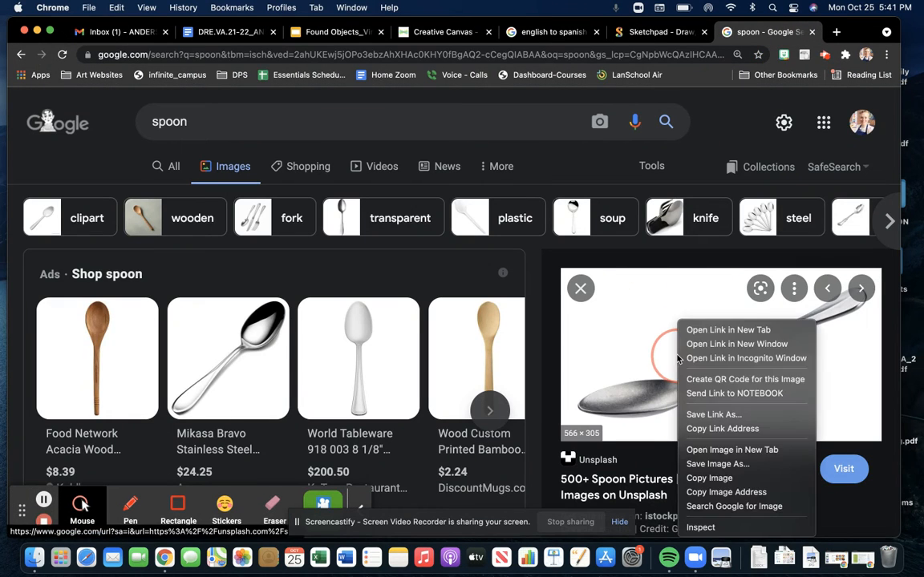
click(729, 469)
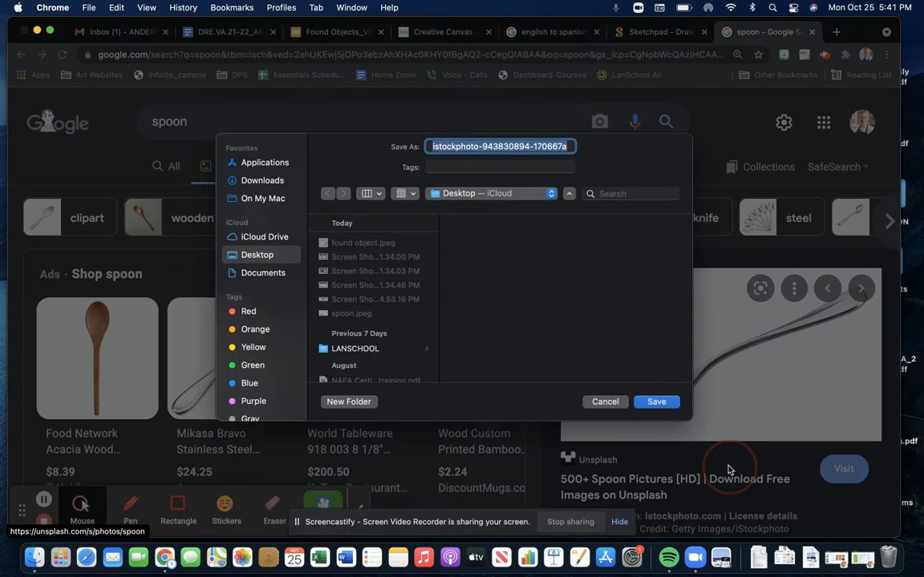
click(277, 182)
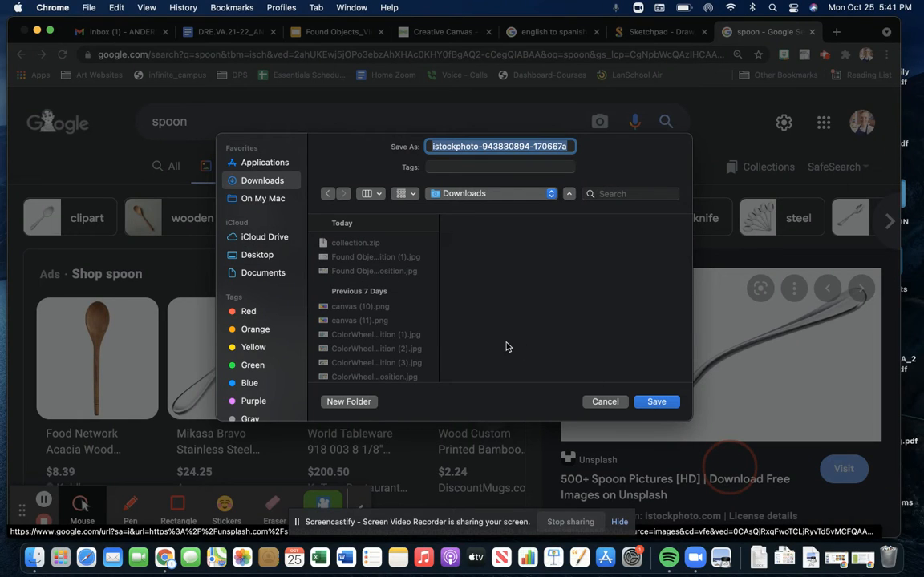
text(SPOON)
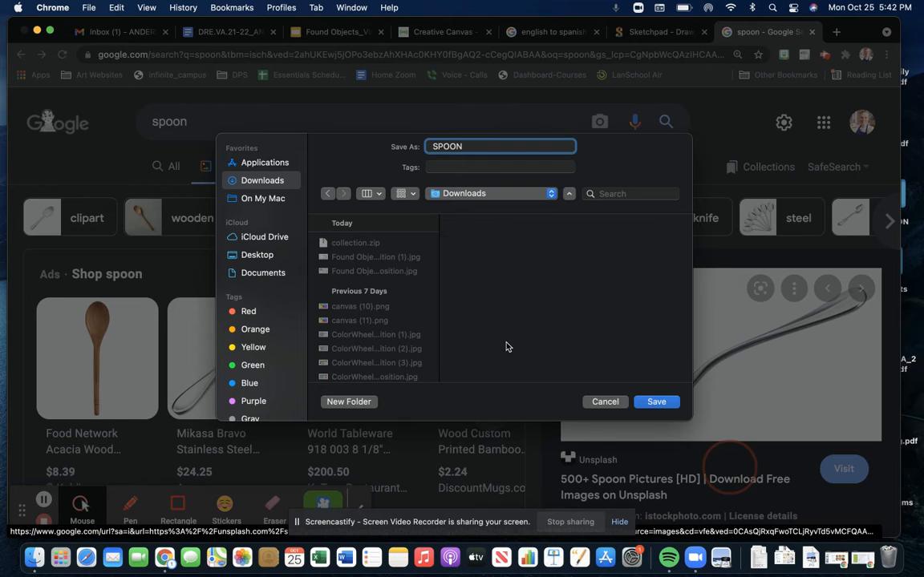
click(656, 402)
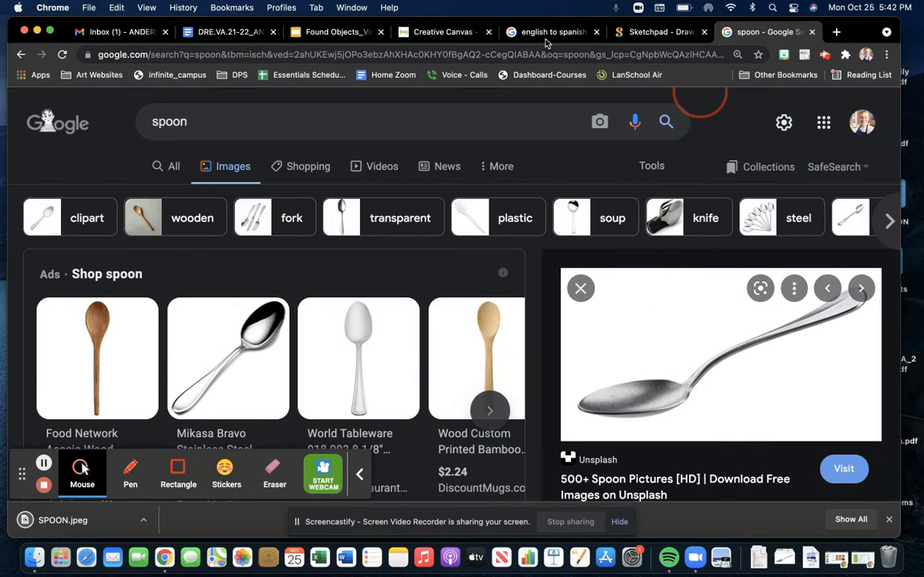
- Return to Sketchpad, import SPOON.jpeg from Downloads as a new layer on the canvas and finish placing it
click(651, 34)
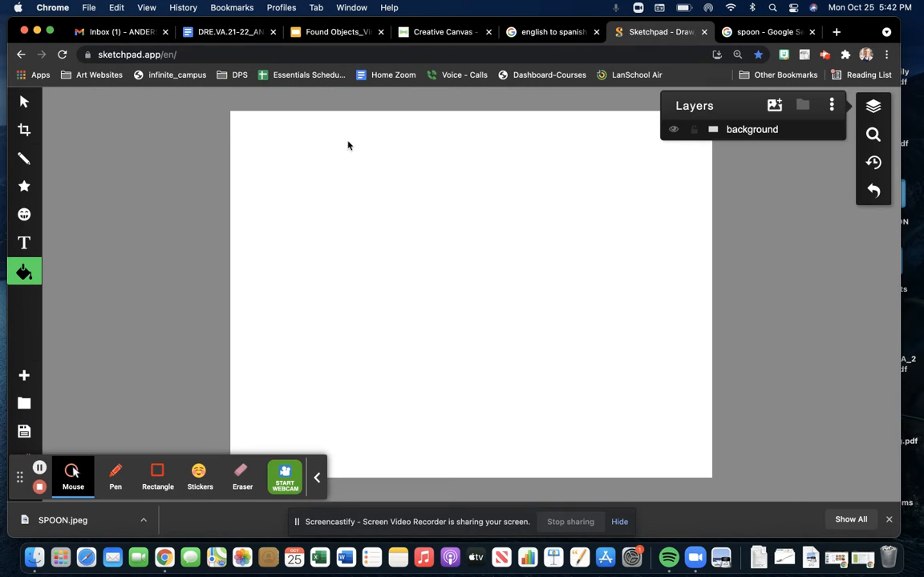
click(774, 106)
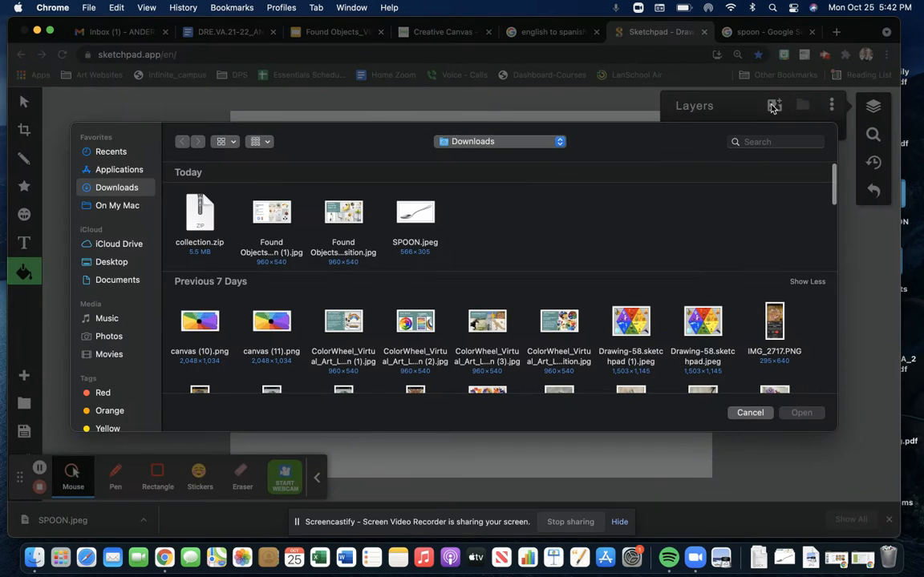
click(415, 211)
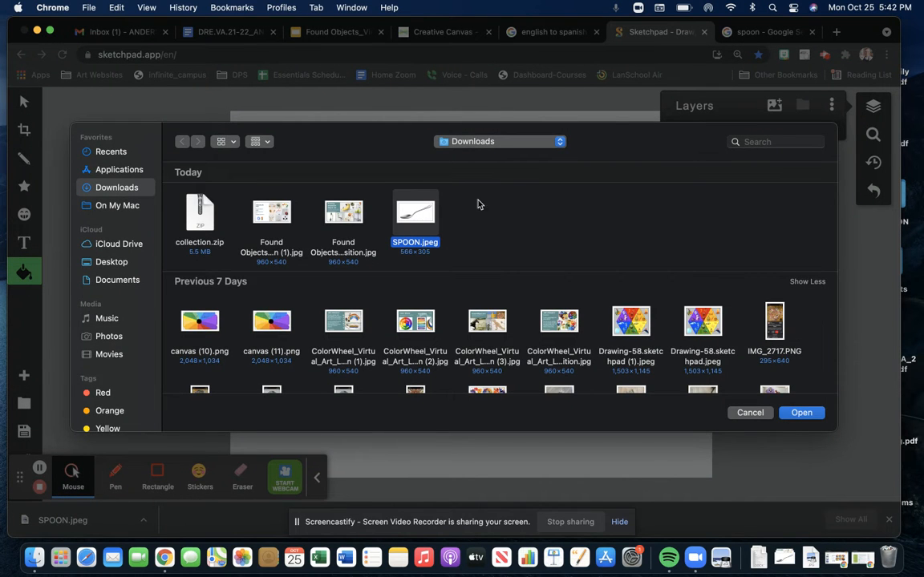
click(801, 413)
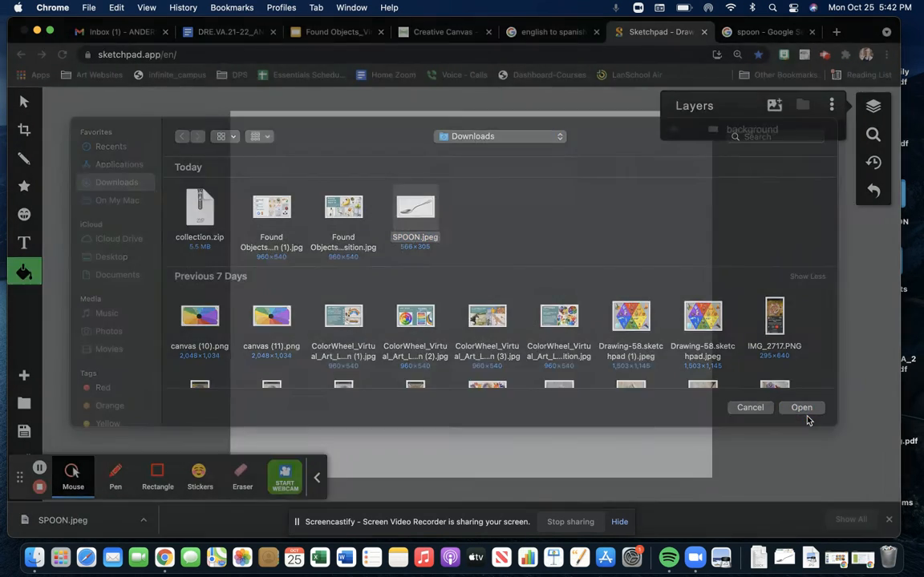
click(522, 263)
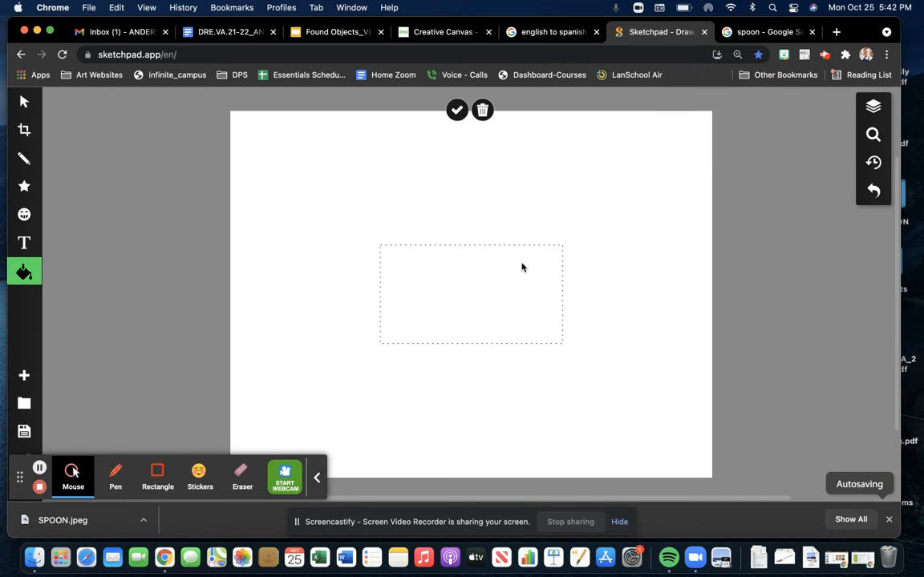
click(481, 111)
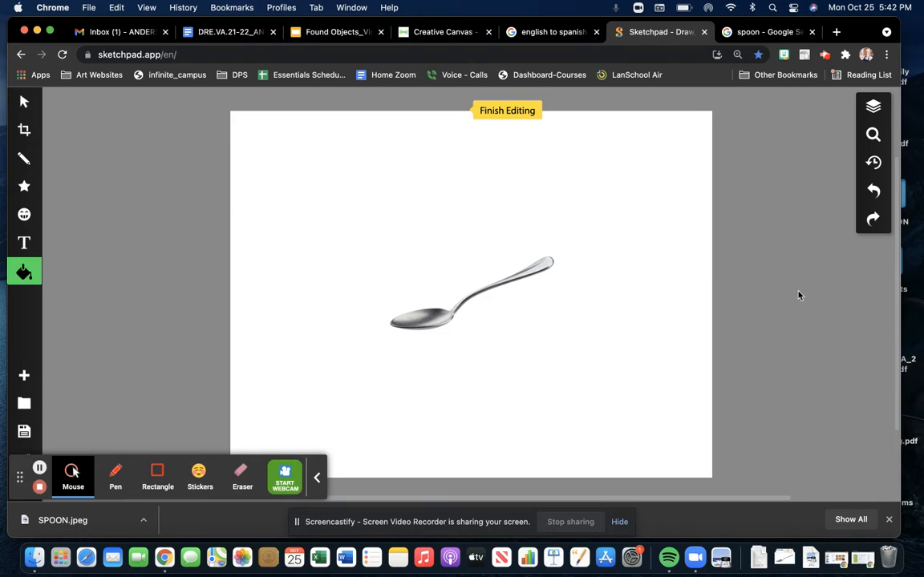
click(873, 110)
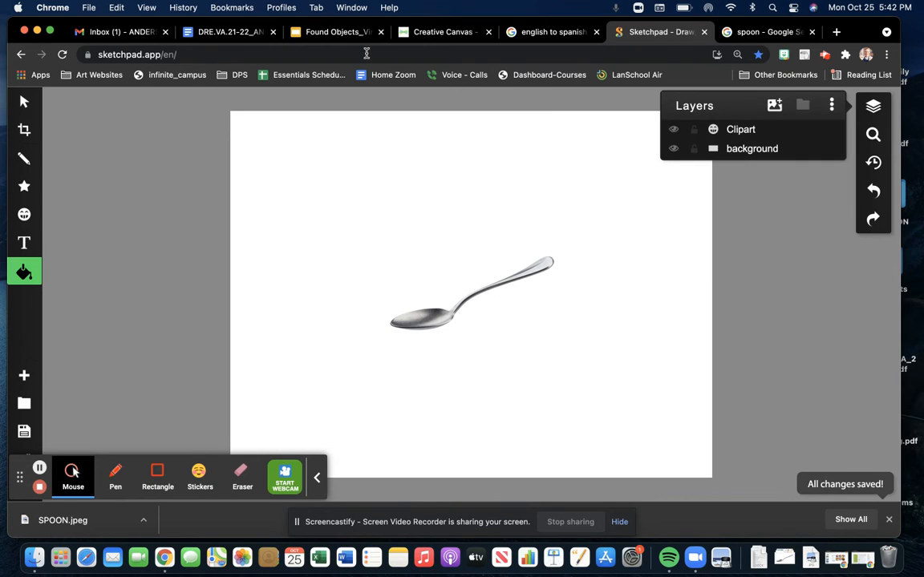
- Enlarge the spoon image and tilt it so it runs diagonally across most of the canvas, with the handle toward the upper-right corner
click(25, 103)
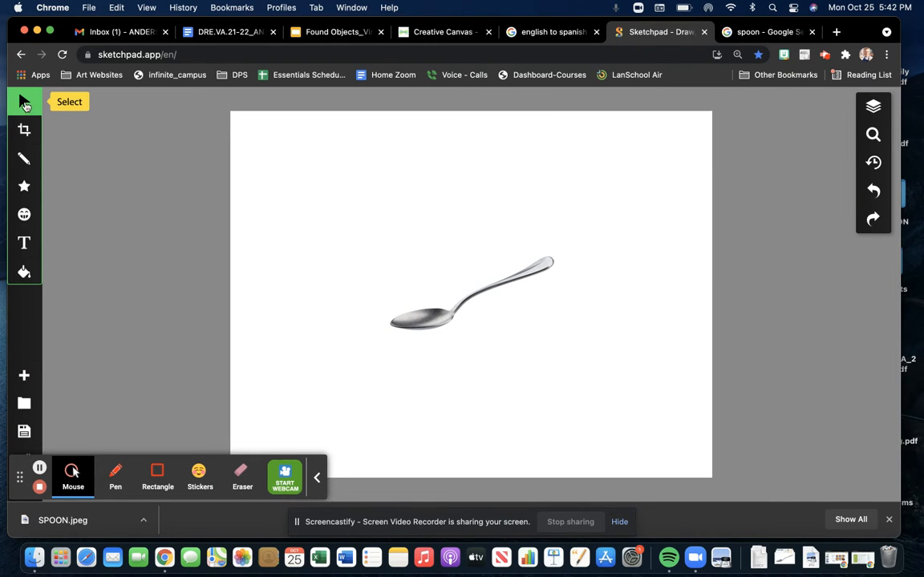
click(396, 282)
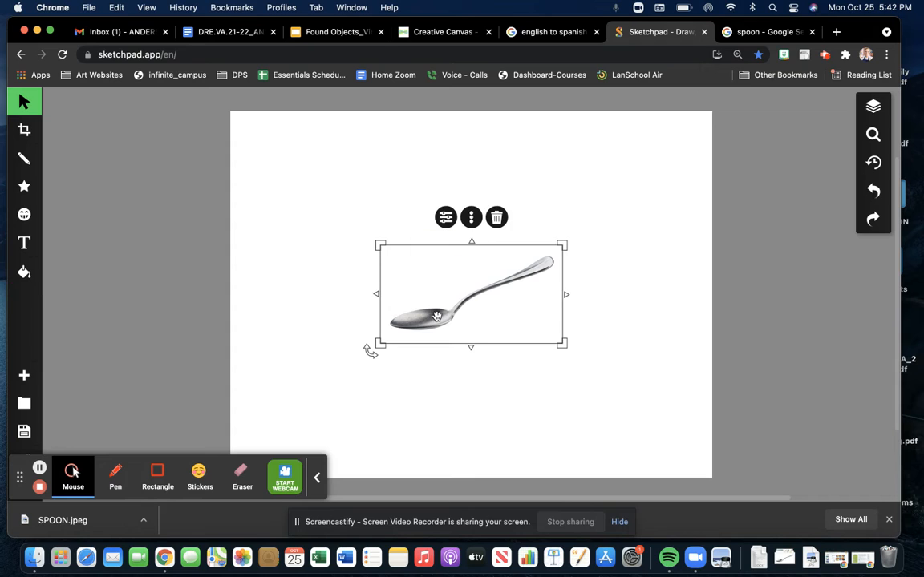
drag(379, 246, 297, 253)
drag(581, 298, 760, 346)
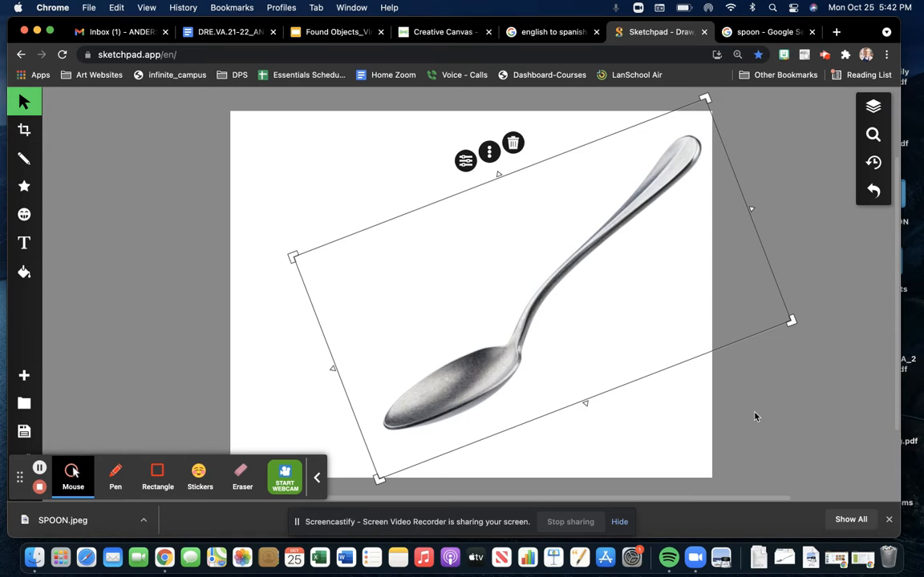
- Lock the spoon image in place on the canvas and deselect it
click(490, 154)
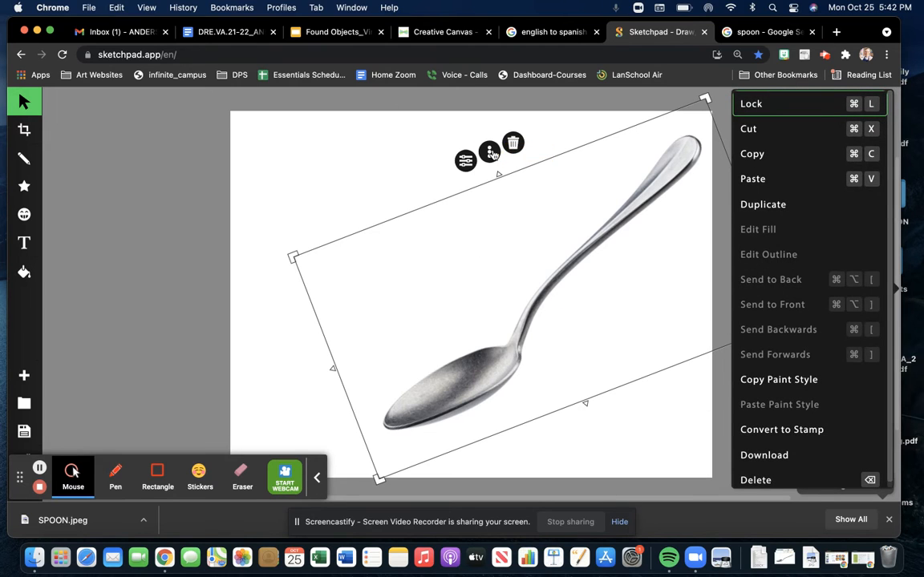
click(755, 105)
click(180, 233)
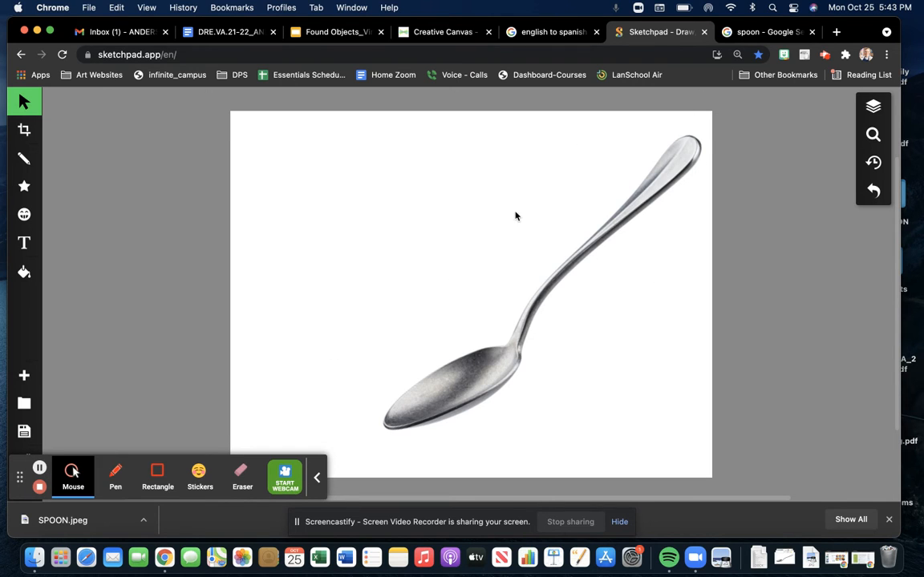
click(39, 468)
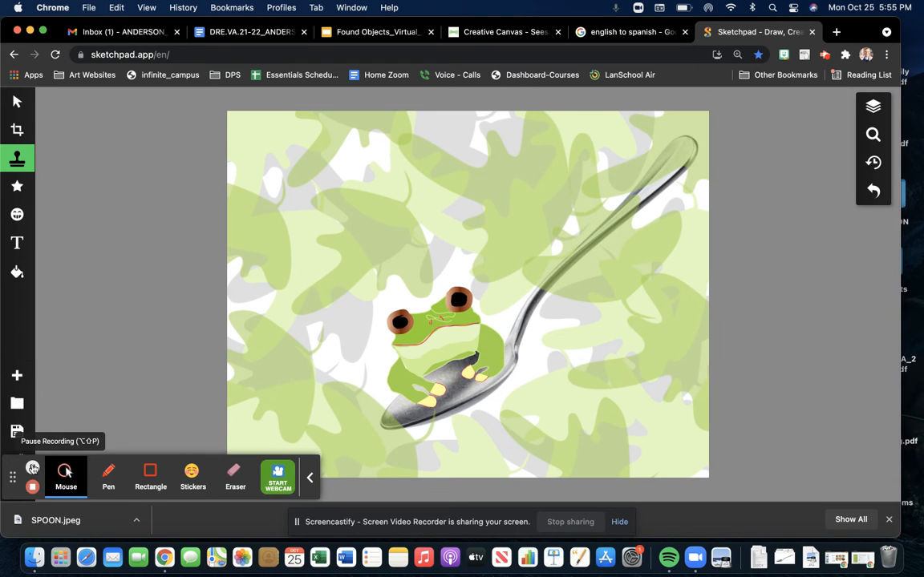
click(311, 478)
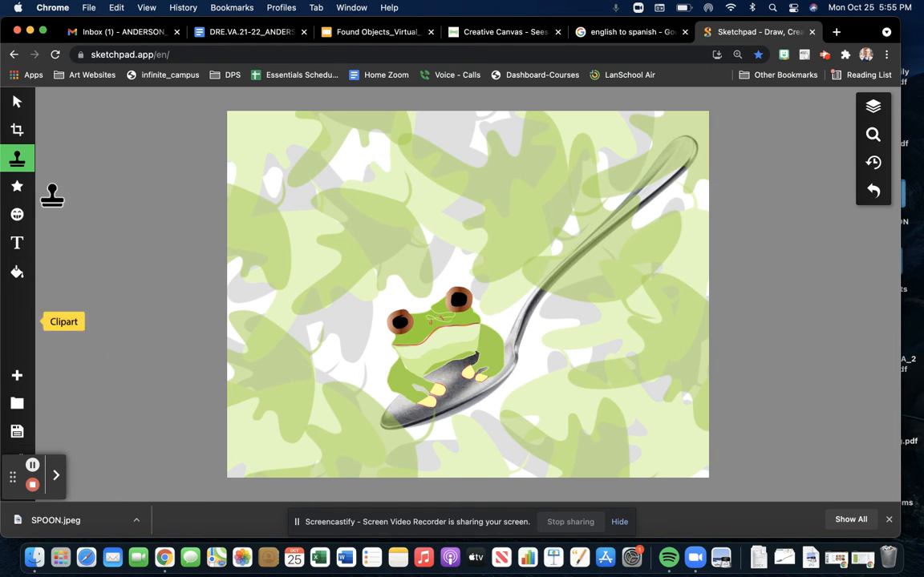
- Sign the artwork with a handwritten surname in the canvas's lower-right area, using the Pen brush with a black outline
click(17, 158)
click(128, 152)
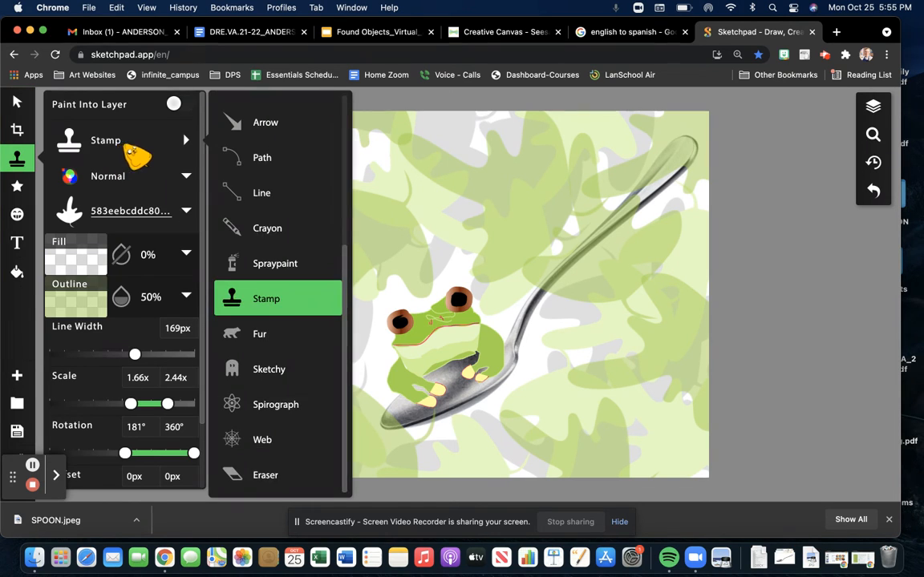
scroll(271, 331, up, 5)
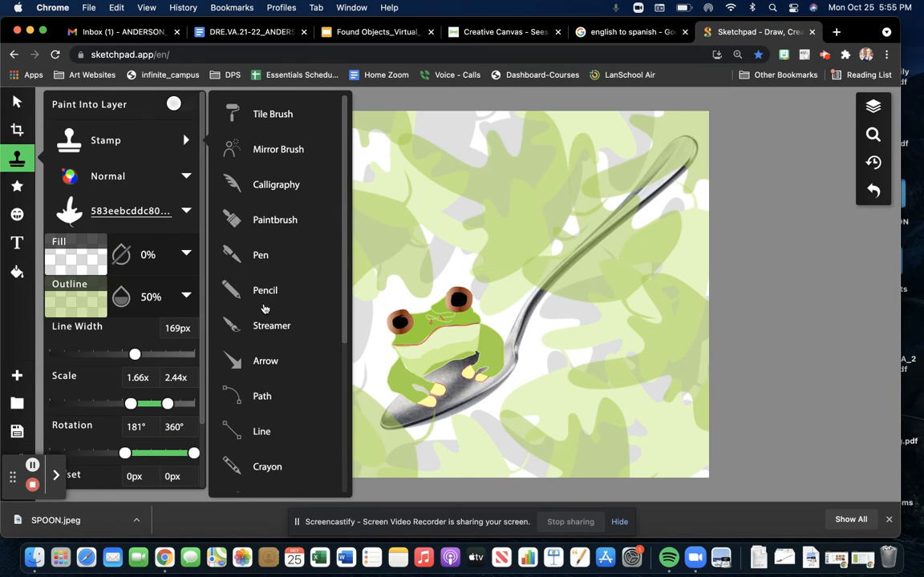
click(268, 259)
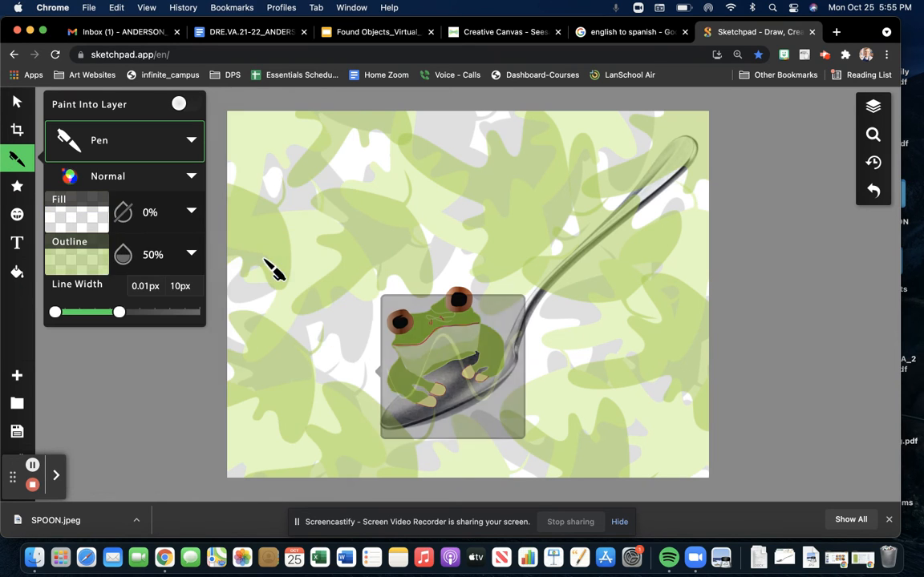
click(78, 251)
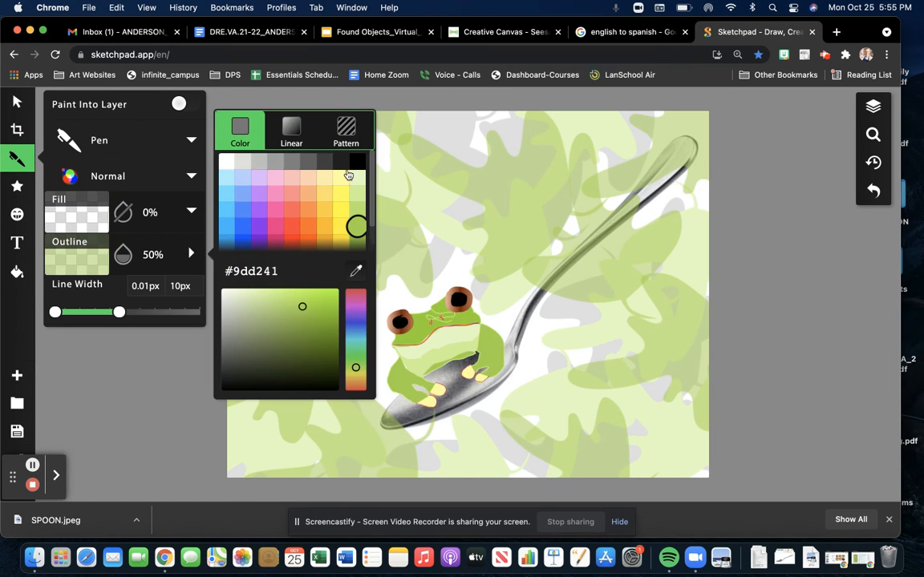
click(359, 162)
mouse_move(517, 463)
mouse_down()
mouse_move(529, 429)
mouse_move(542, 461)
mouse_move(516, 459)
mouse_move(564, 451)
mouse_move(562, 416)
mouse_move(580, 445)
mouse_move(589, 431)
mouse_move(612, 454)
mouse_move(610, 421)
mouse_move(615, 431)
mouse_move(625, 414)
mouse_move(654, 411)
mouse_up()
drag(652, 367, 600, 362)
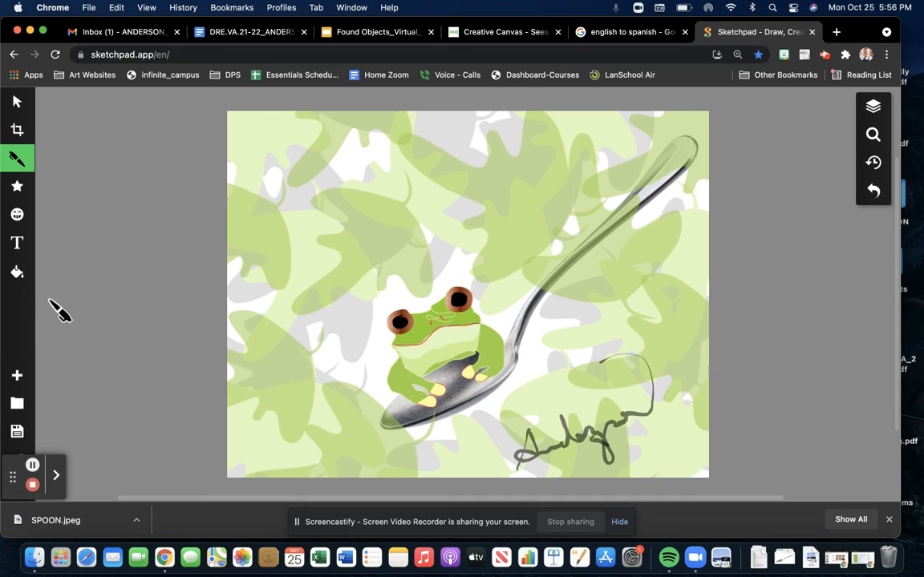
- Download the finished drawing as a JPEG file
click(19, 431)
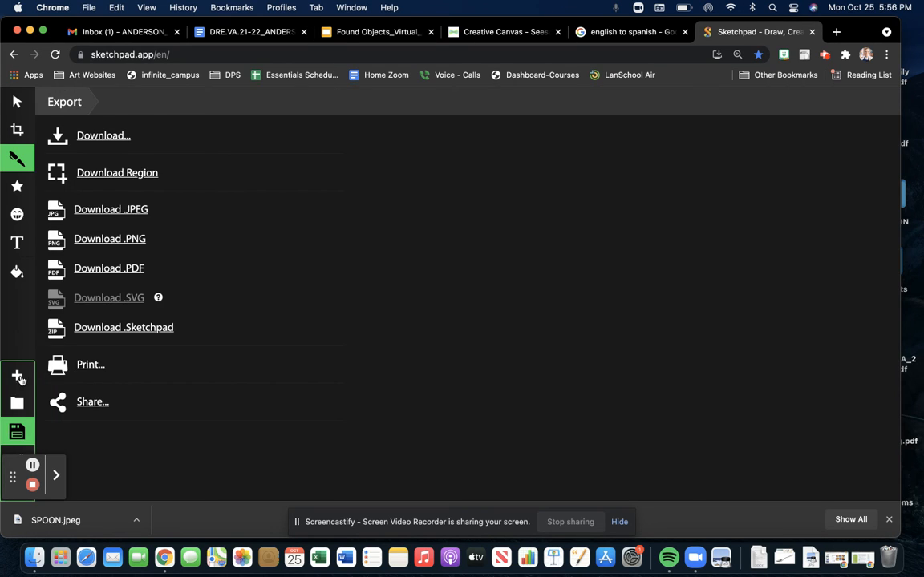
click(104, 215)
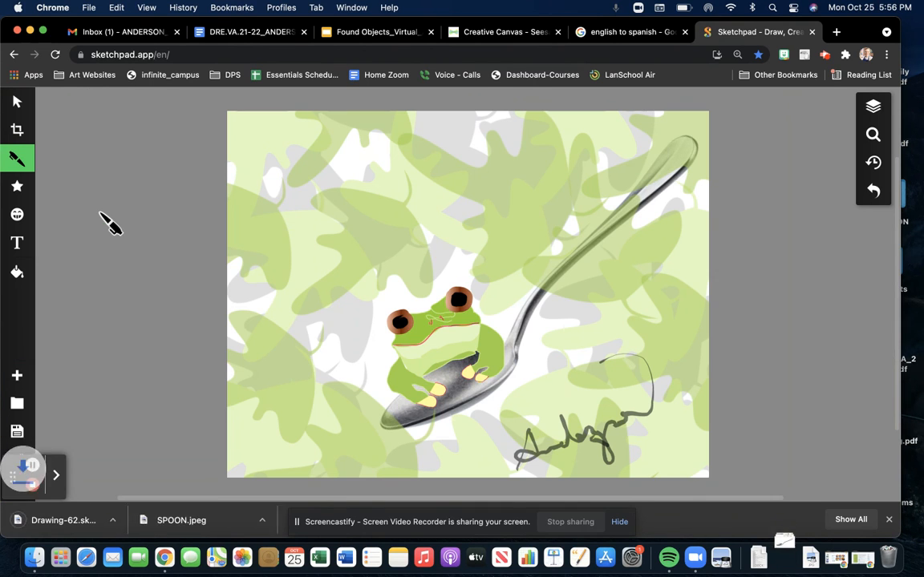